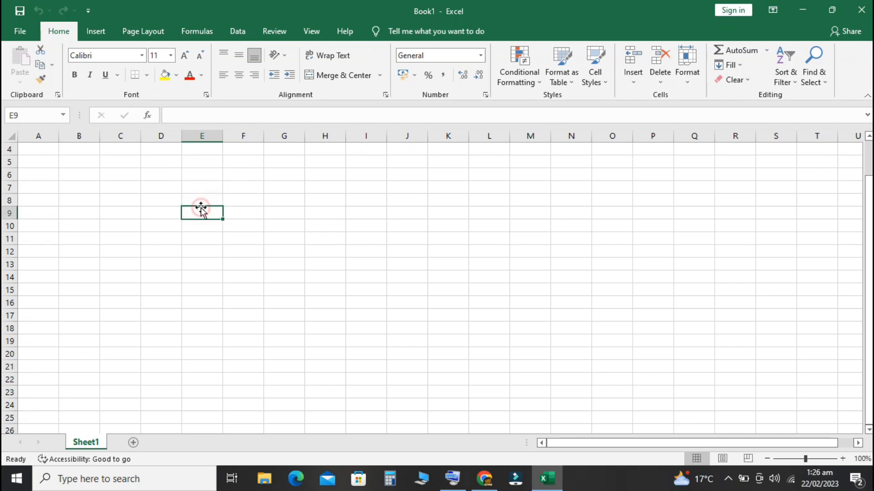
drag(111, 189, 382, 307)
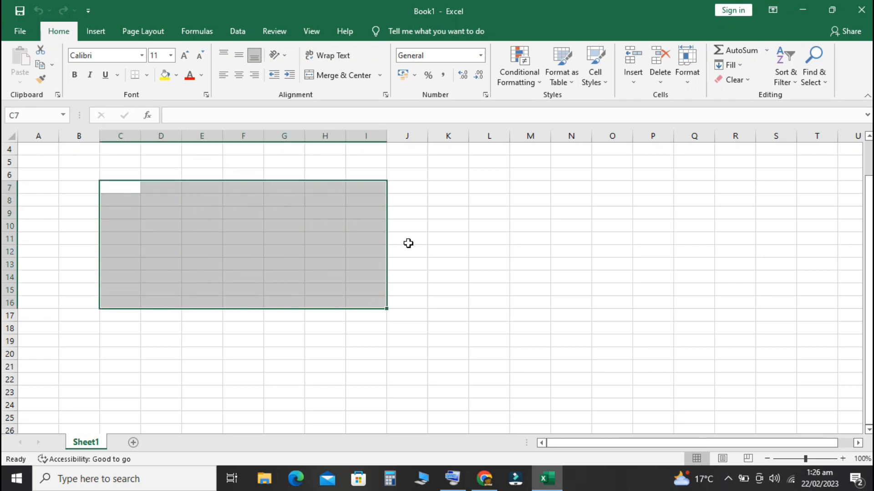
click(397, 255)
click(339, 255)
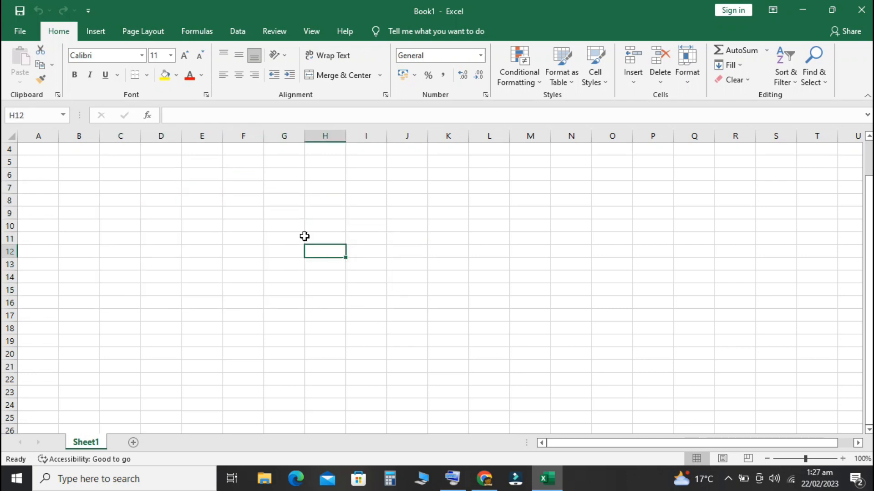
click(243, 200)
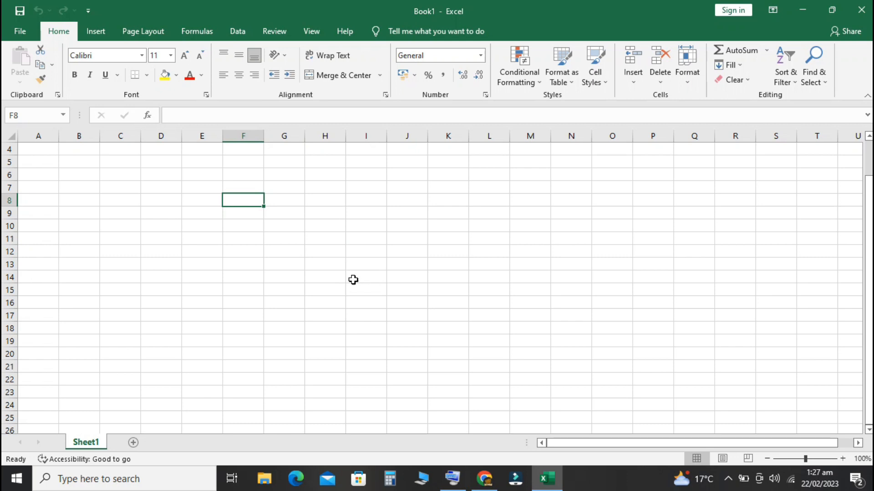
Step: Narrow columns D through I together to the same small width
drag(170, 135, 322, 143)
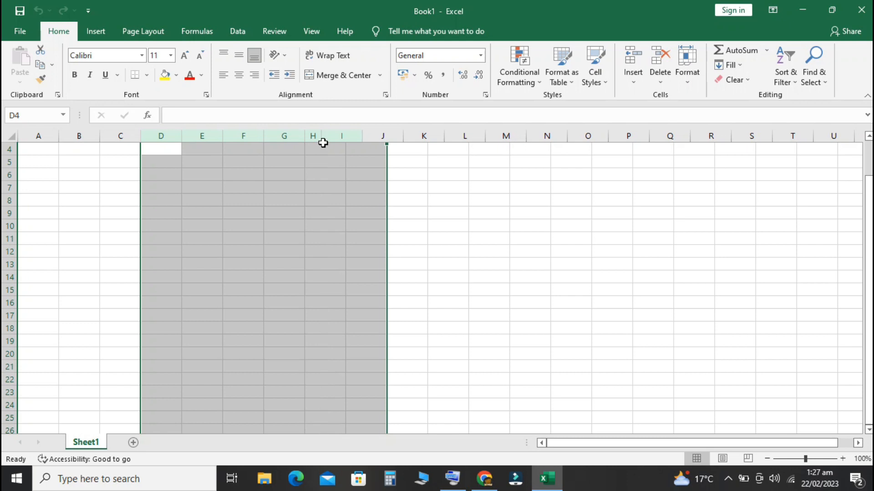
click(196, 206)
Step: Enter the numbers 1, 2, 3, 4 and 5 across row 7 in cells D7 to H7
click(150, 188)
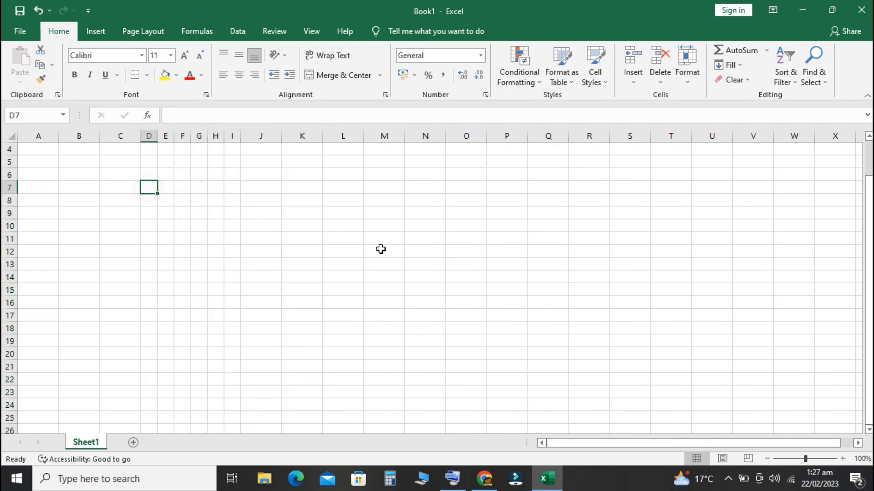
key(End)
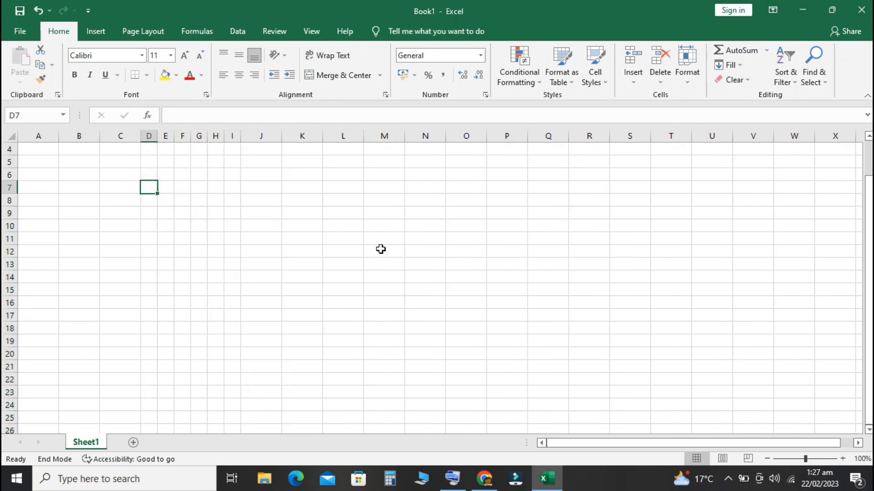
text(1)
key(Tab)
text(2)
key(Tab)
text(3)
key(Tab)
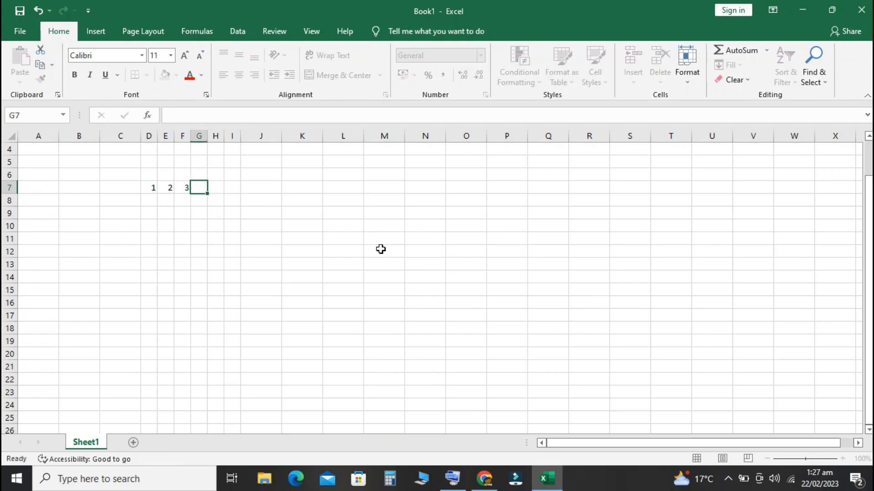
text(4)
key(Tab)
text(5)
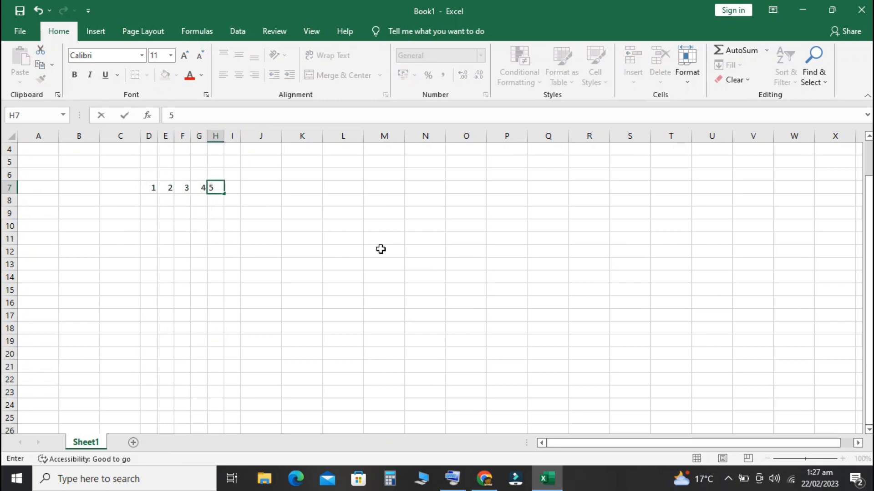
key(Tab)
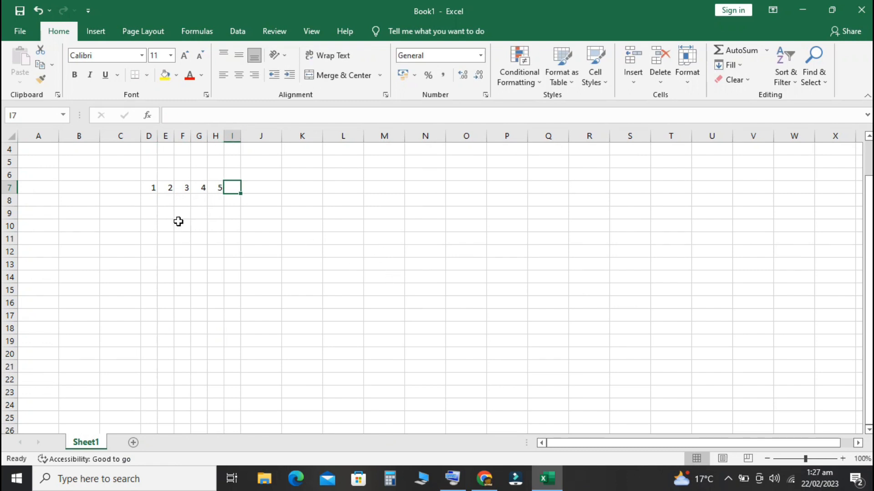
Step: Widen columns D through I together to a width of about 8.86
click(165, 212)
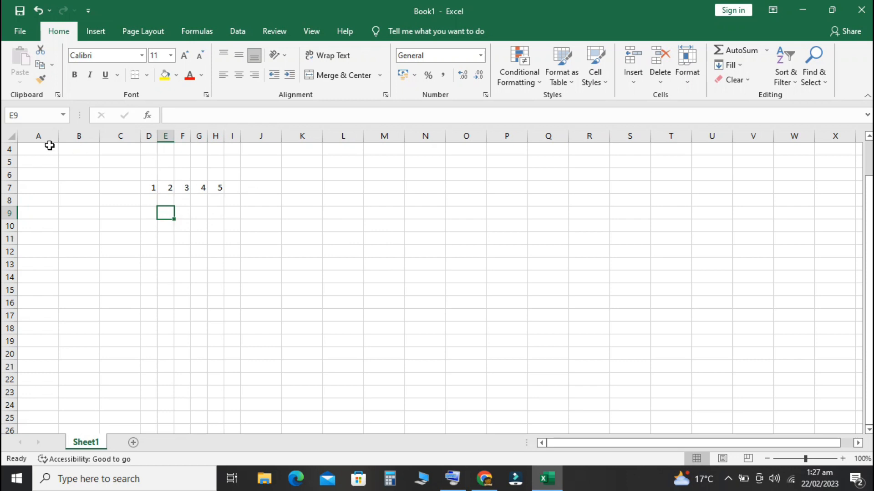
click(152, 135)
drag(152, 135, 267, 134)
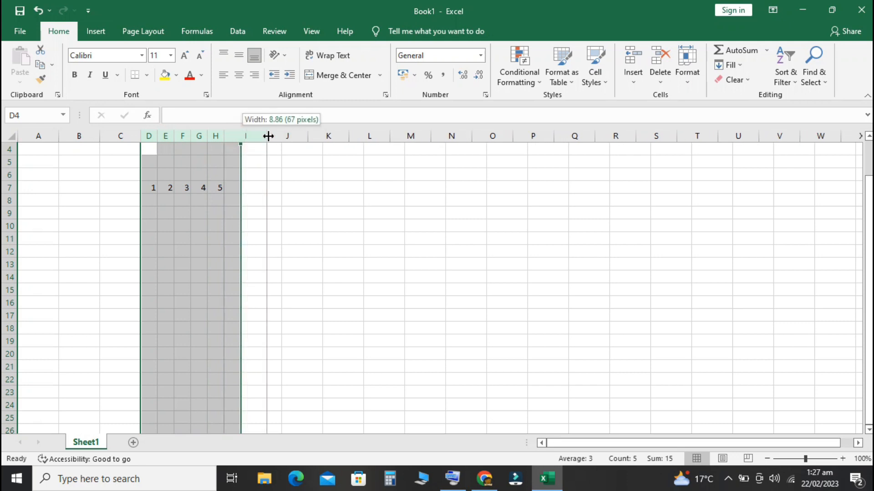
click(304, 214)
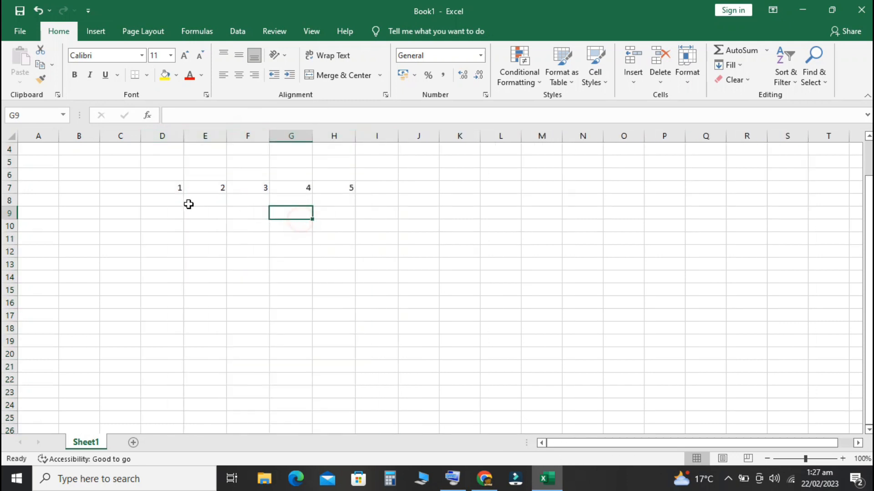
Step: Merge and center cells D7 to H7, accepting that only the first value is kept
click(166, 190)
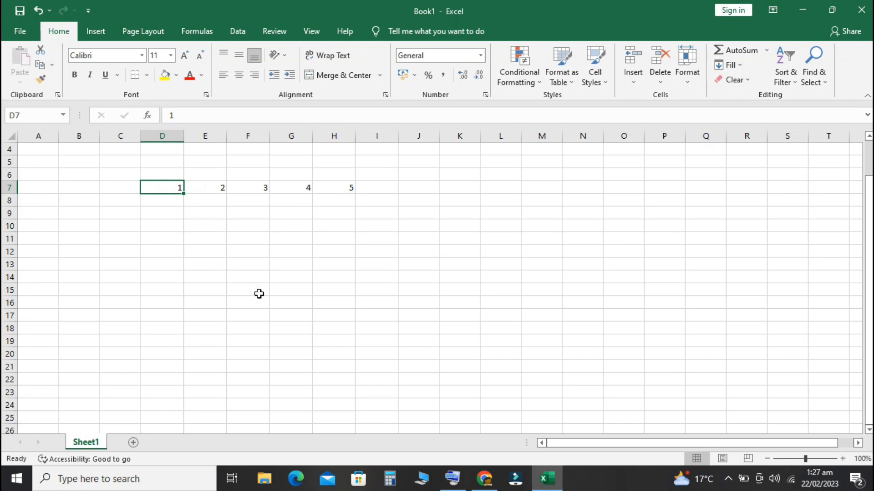
click(232, 246)
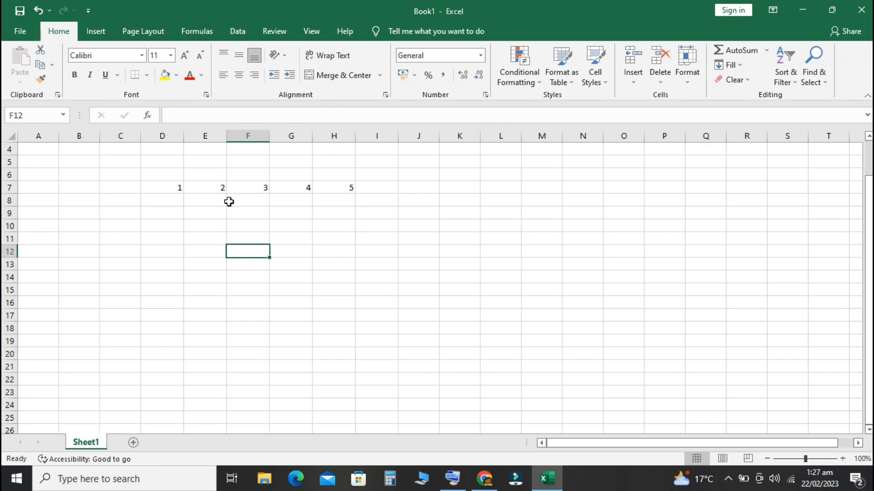
drag(177, 187, 347, 183)
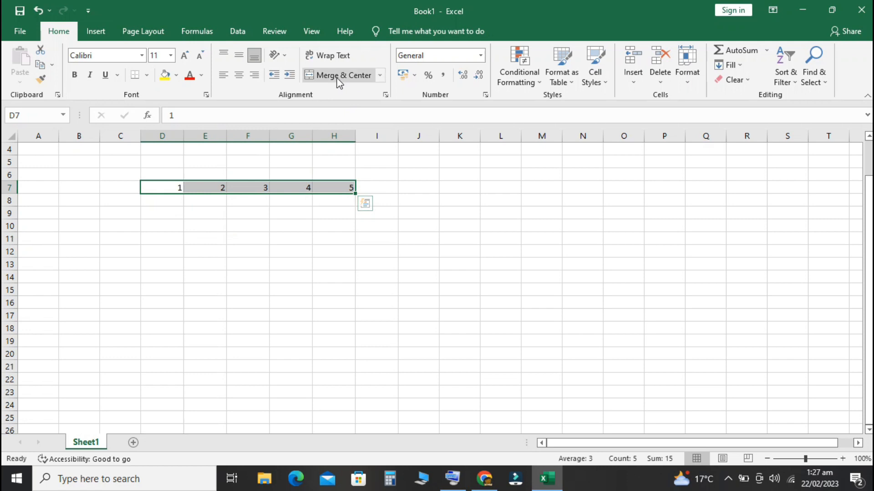
click(337, 75)
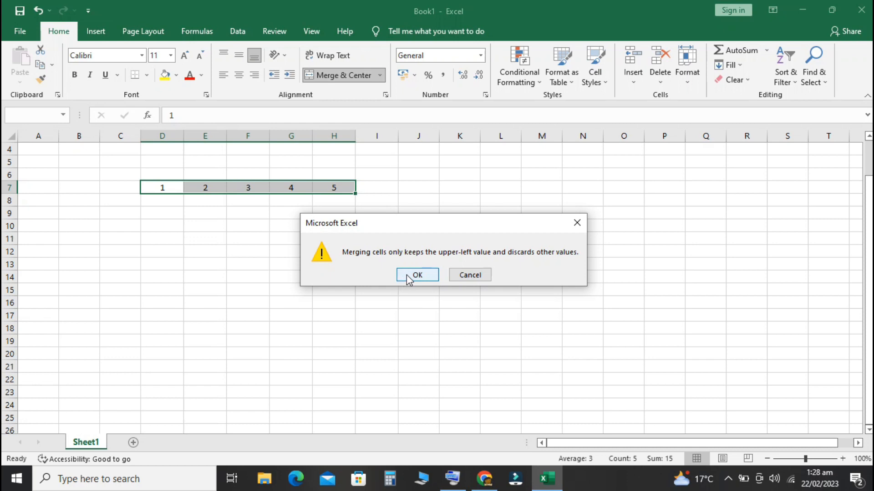
click(407, 275)
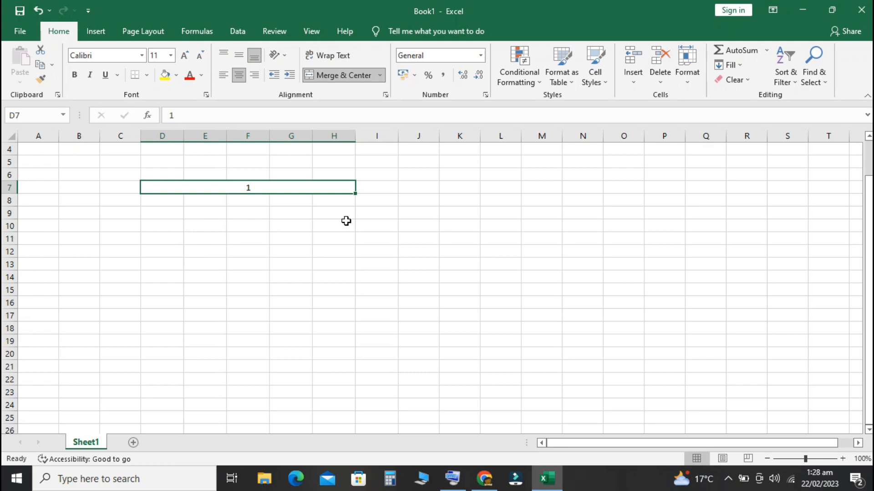
click(214, 241)
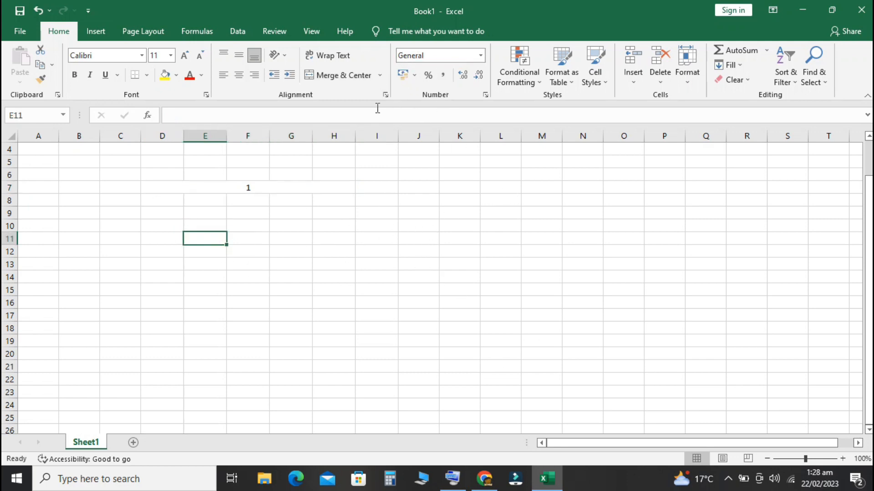
click(415, 76)
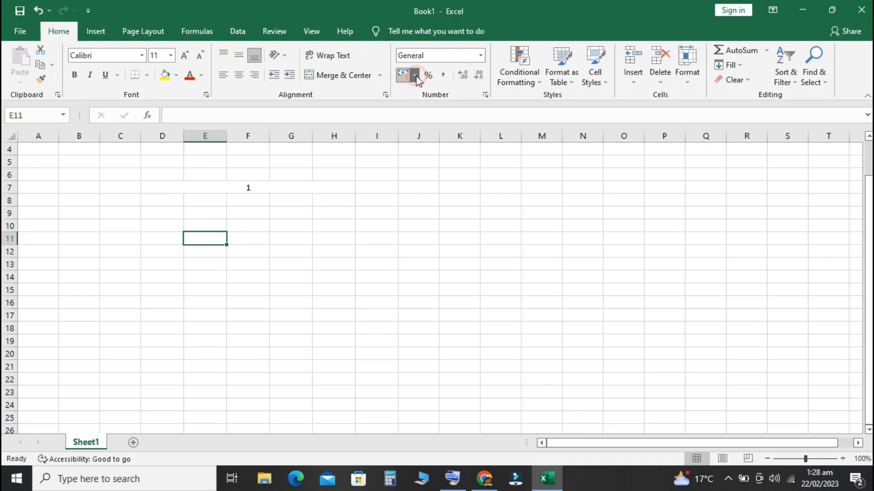
click(432, 225)
Step: Enter the numbers 1, 2 and 3 down column E in cells E10 to E12
click(203, 226)
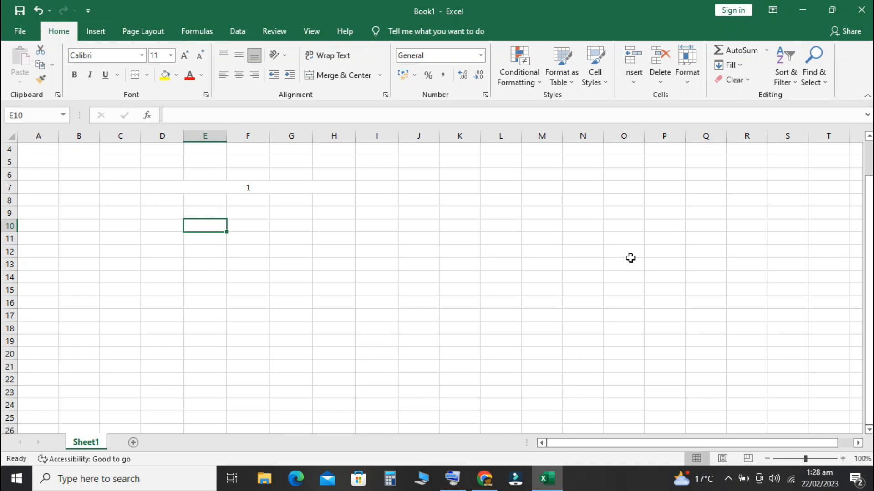
text(1)
key(Return)
text(23)
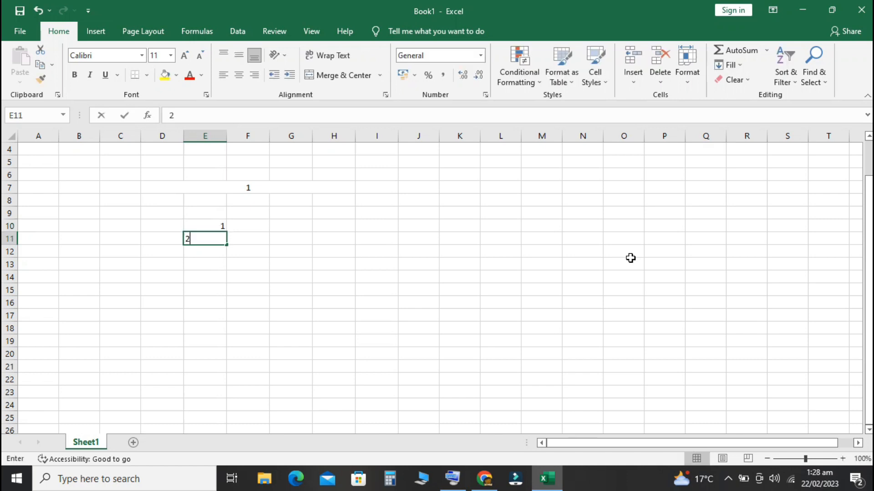
key(Return)
text(3)
key(Return)
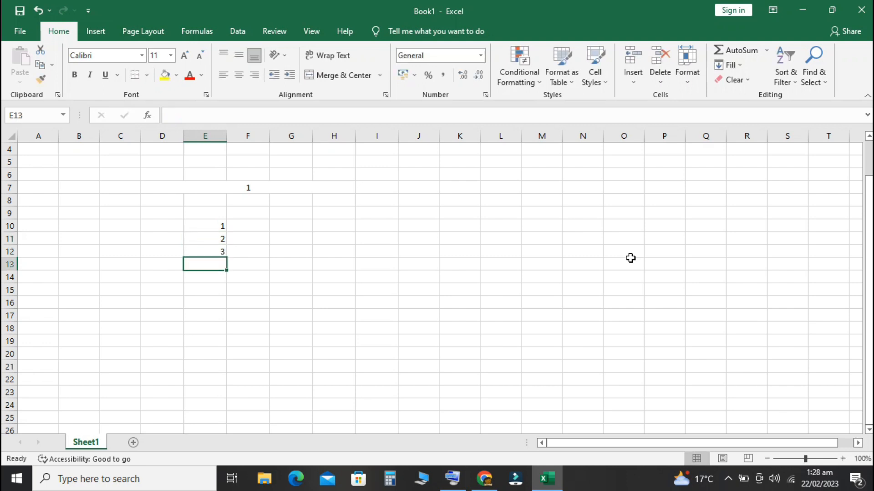
Step: Extend the number series in E10 to E12 down to cell E18 with AutoFill
click(276, 228)
drag(211, 222, 210, 246)
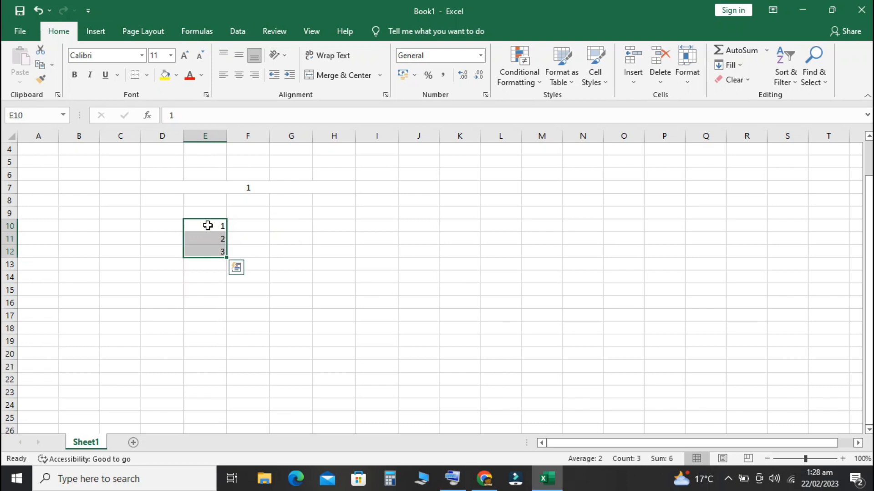
drag(227, 258, 228, 331)
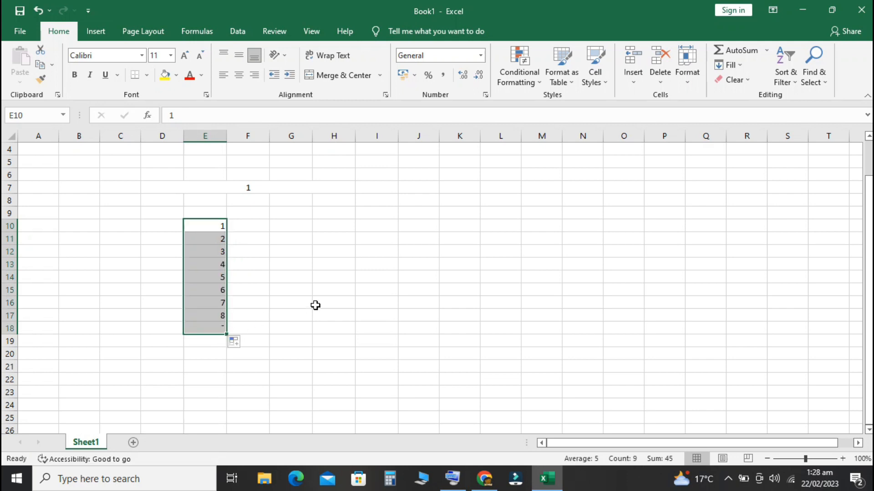
Step: Enter the item names Mobile Phone, Car and TV in cells F10 to F12
click(256, 229)
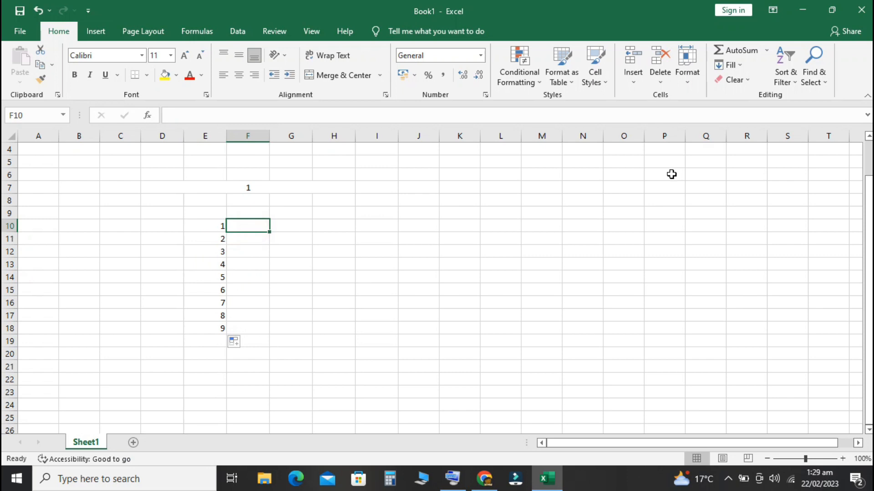
text(Mo)
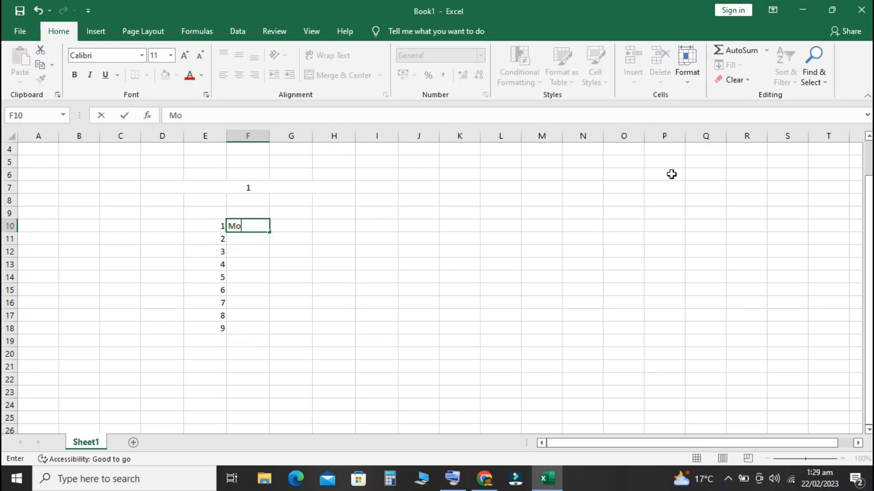
text(bile Phone)
key(Return)
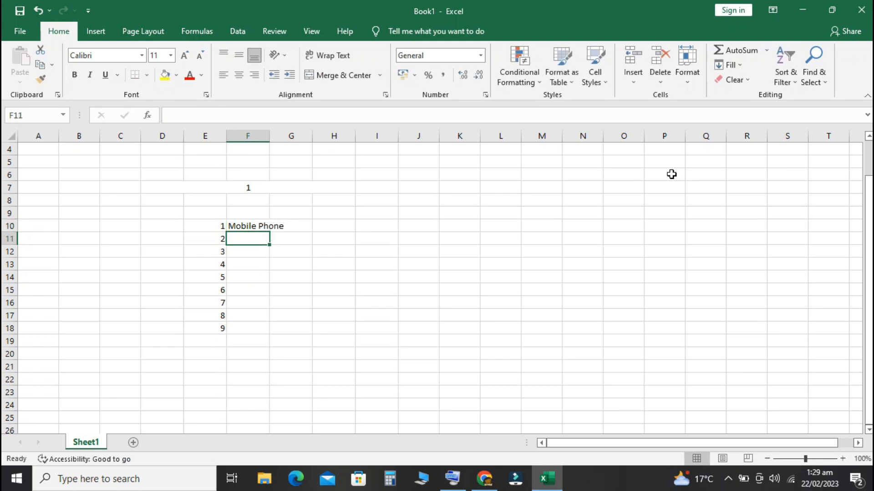
text(Car)
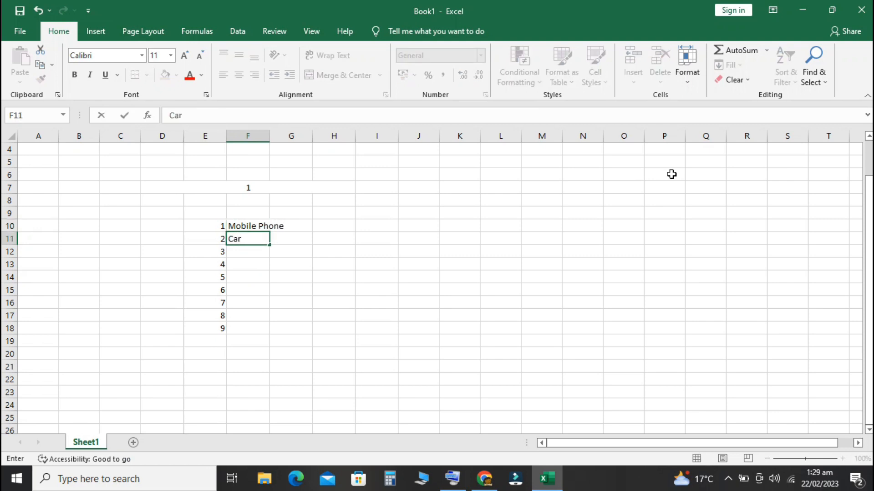
key(Return)
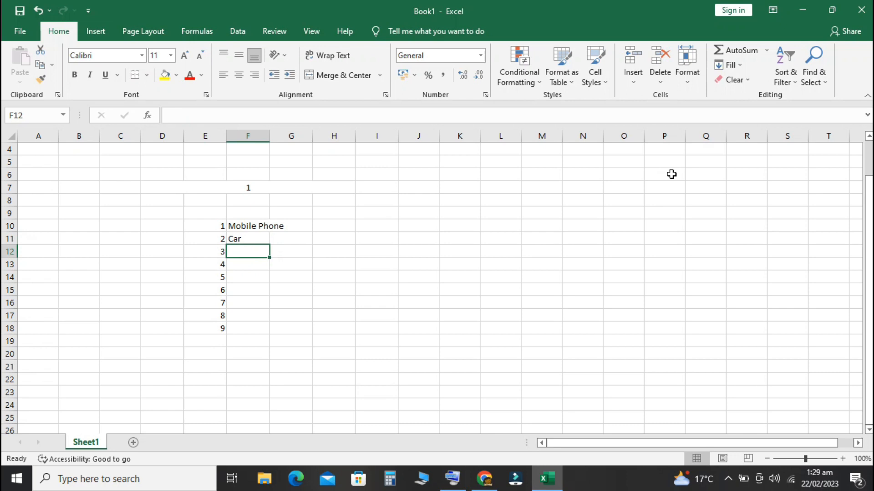
text(TV)
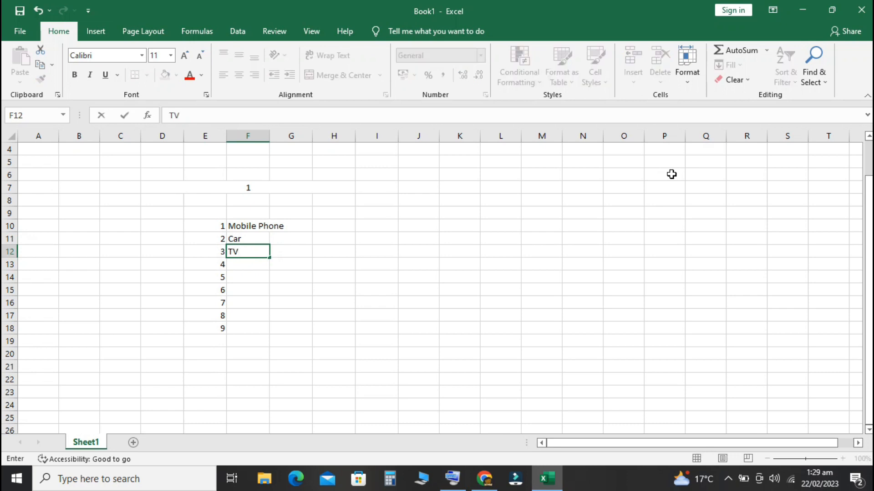
key(Return)
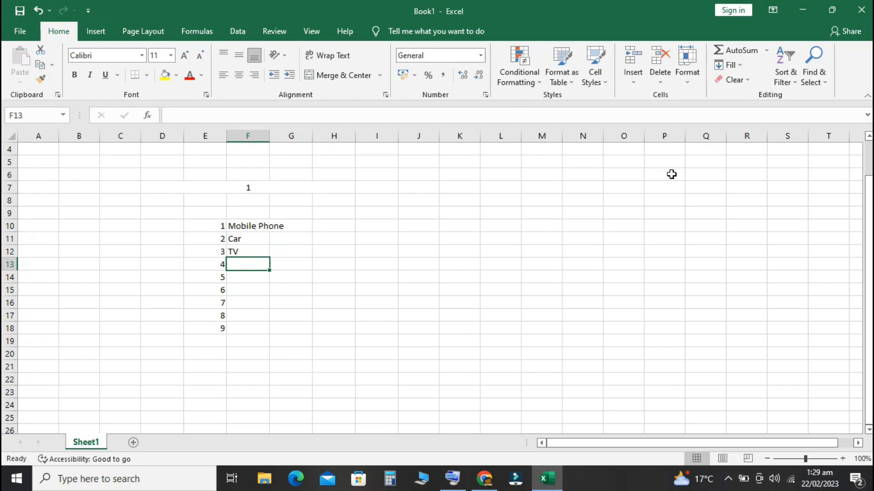
Step: Enter the item names Screen, Food and Furniture in cells F13 to F15
text(Screen)
key(Return)
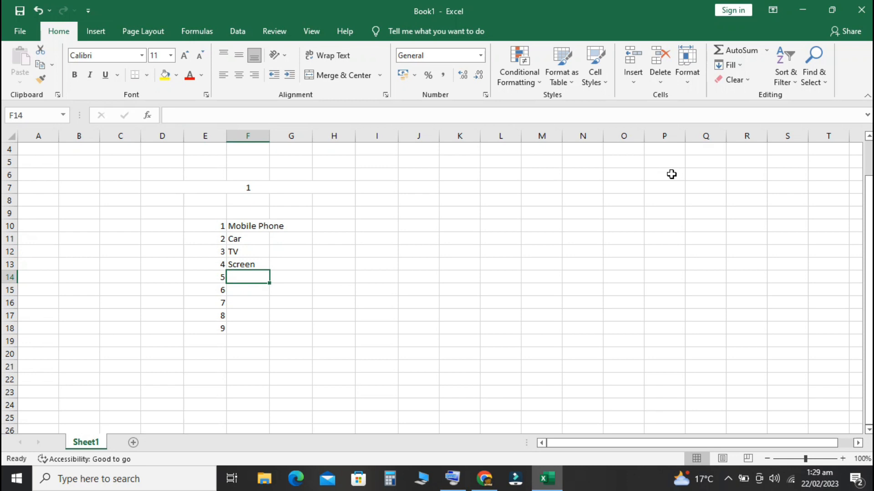
text(Food)
key(Up)
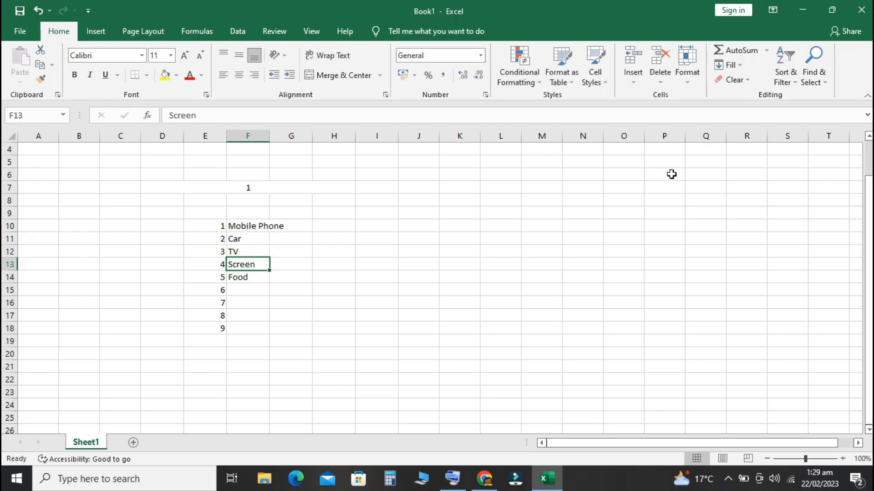
key(Down)
key(Down)
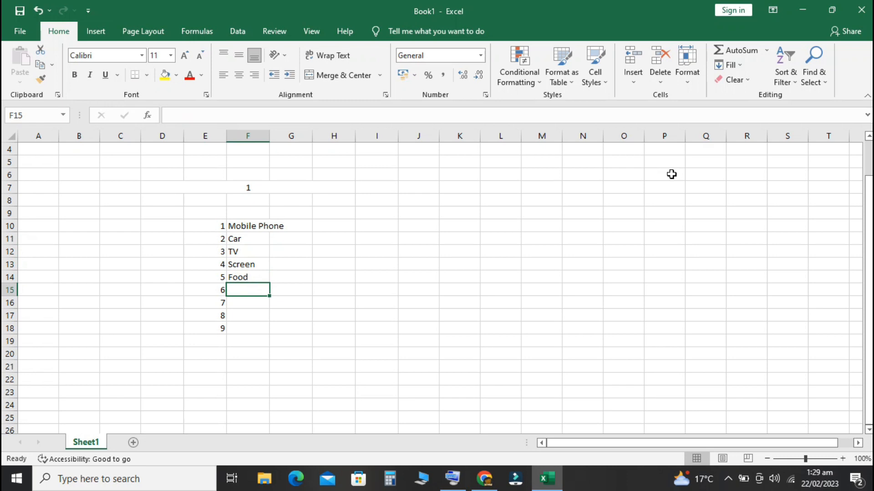
text(Furniture)
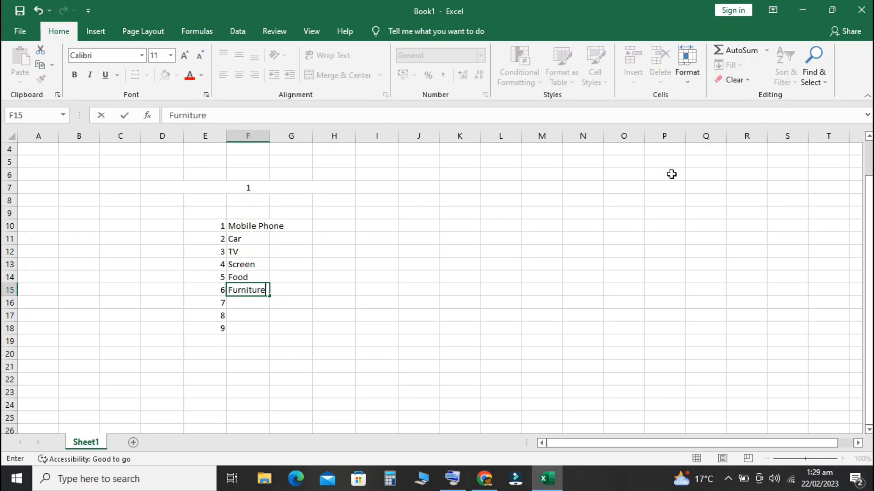
key(Return)
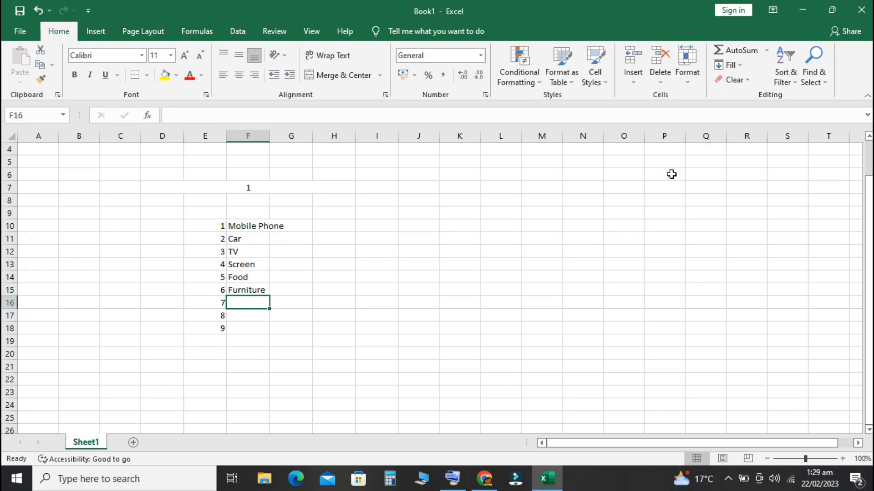
Step: Enter Electronic Pen, Apple and Keyboard in cells F16 to F18, and widen column F to fit the item names
text(Elec)
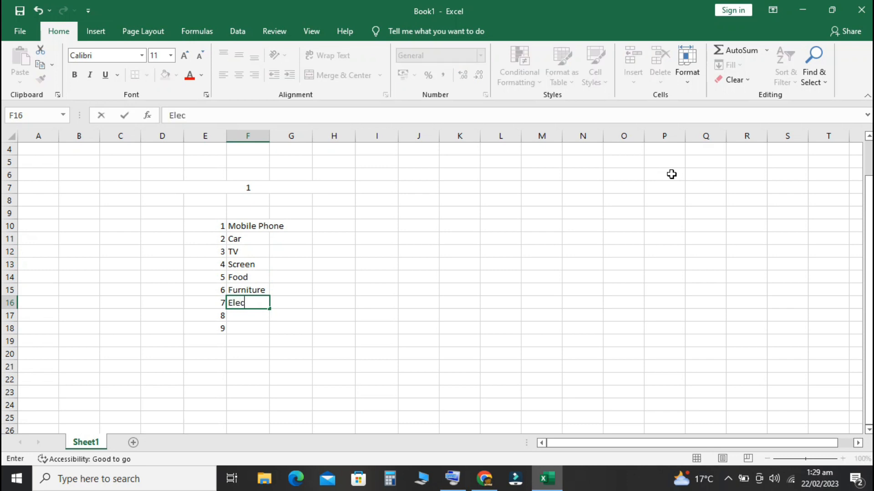
text(tronic Pen)
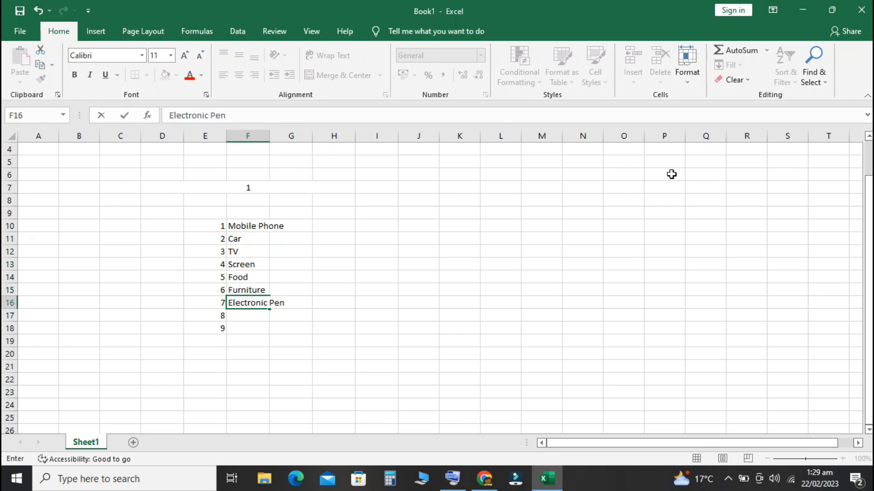
key(Return)
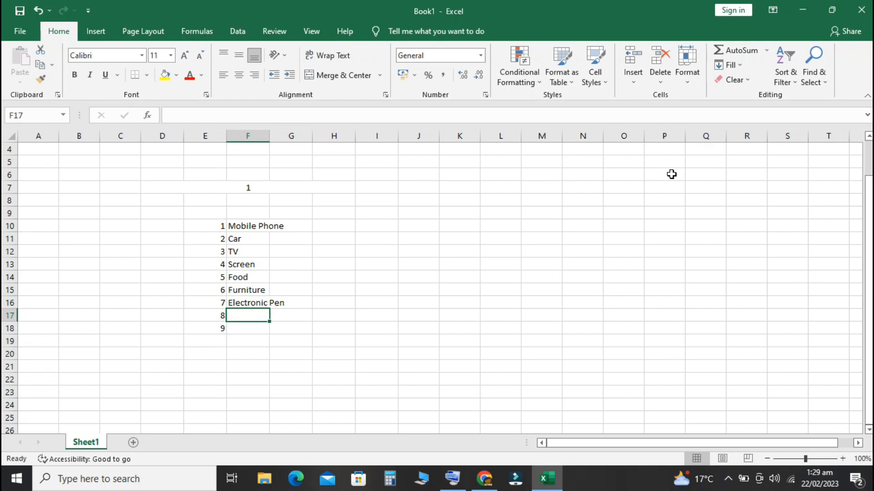
text(Apple)
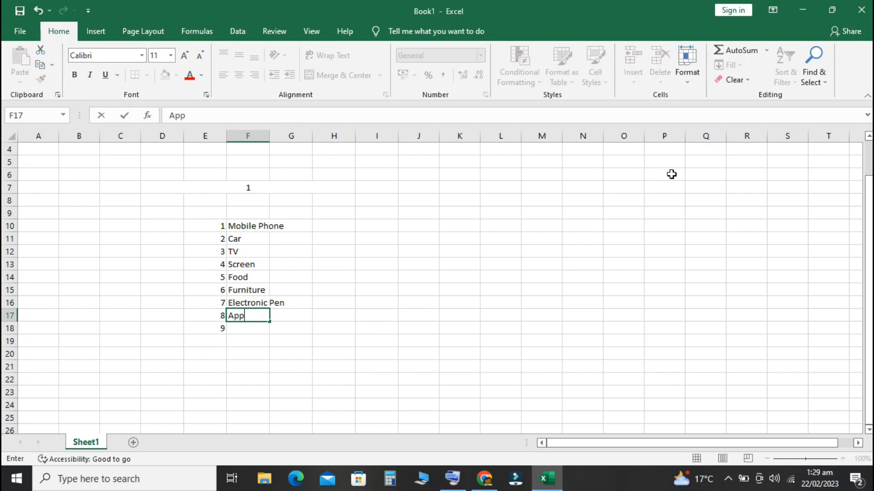
key(Return)
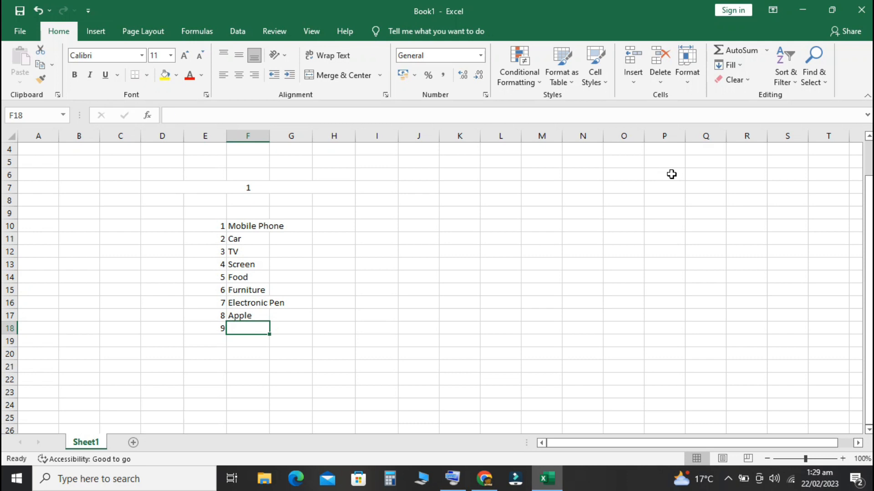
text(Keyboea)
key(BackSpace)
key(BackSpace)
text(ard)
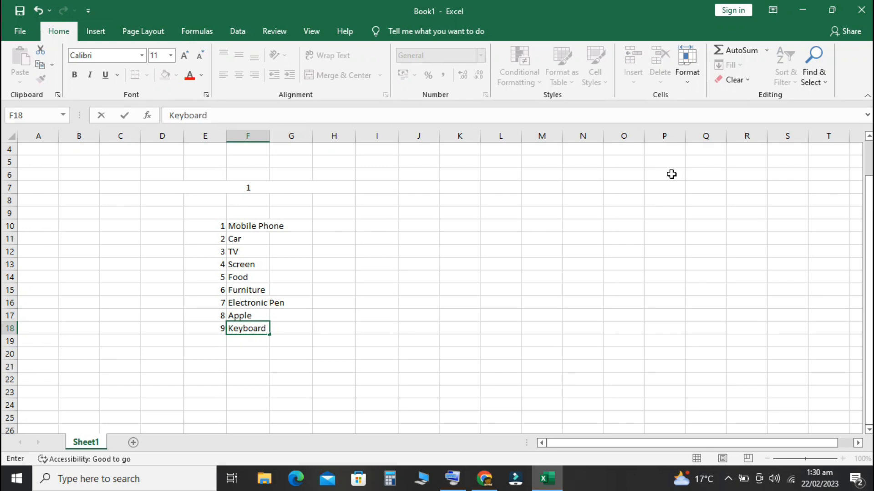
key(Return)
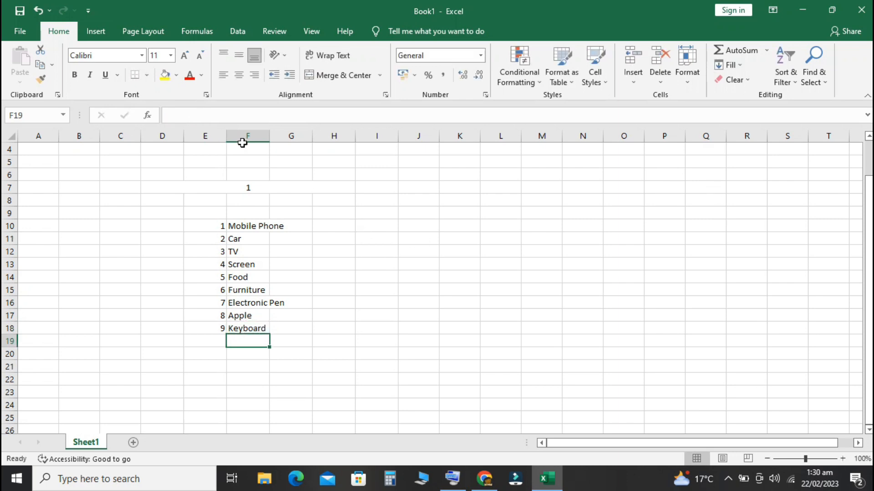
drag(271, 133, 288, 133)
click(334, 240)
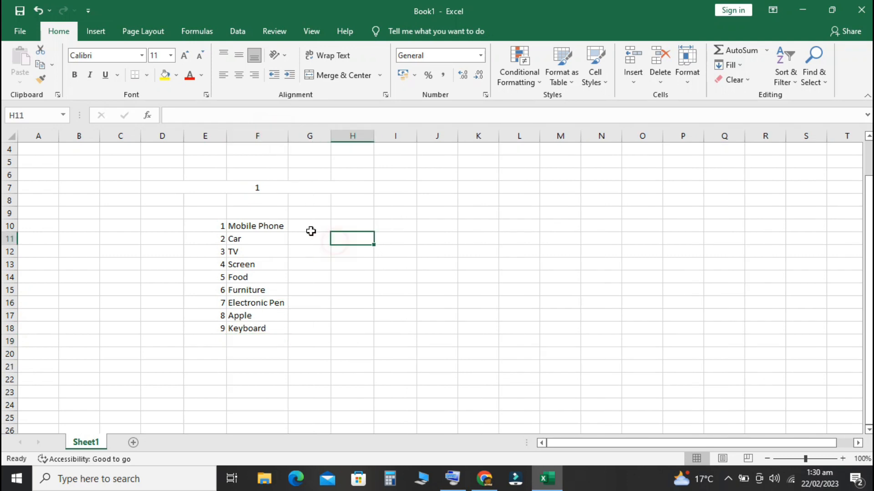
Step: Enter the amounts 100, 200, 20000 and 5000 in cells G10 to G13 beside the first four items
click(310, 230)
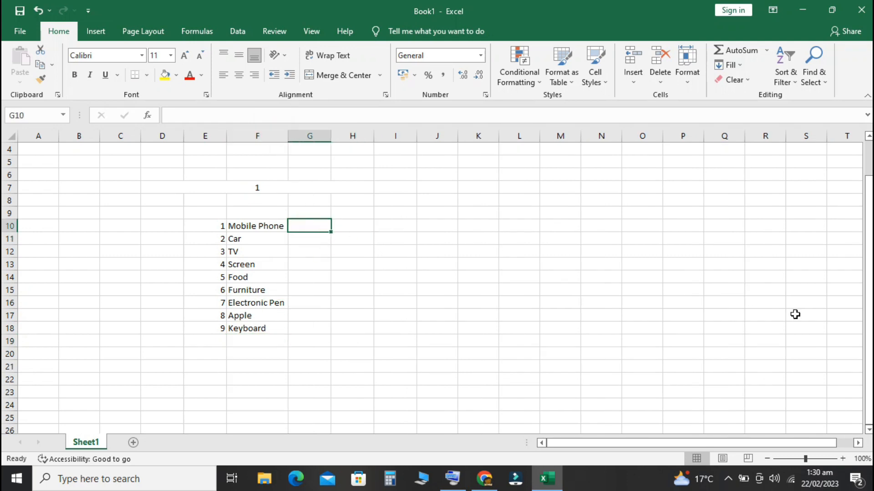
text(1)
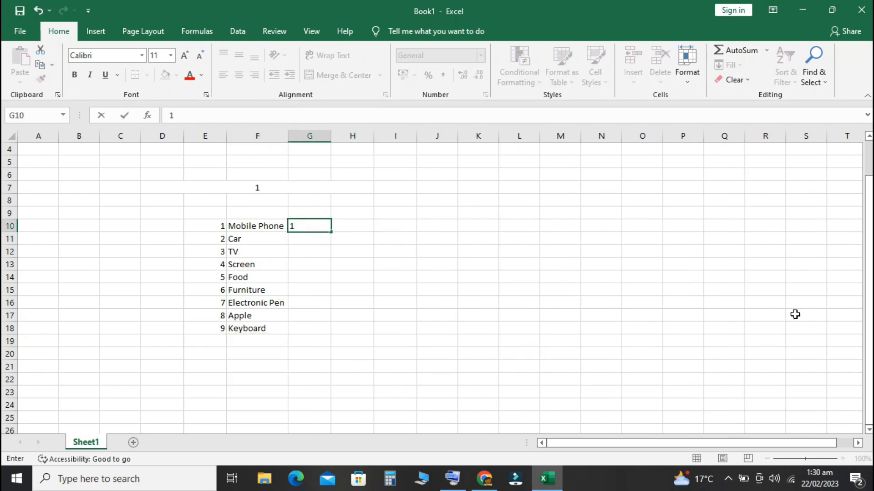
text(00)
key(Return)
text(200)
key(Return)
text(200)
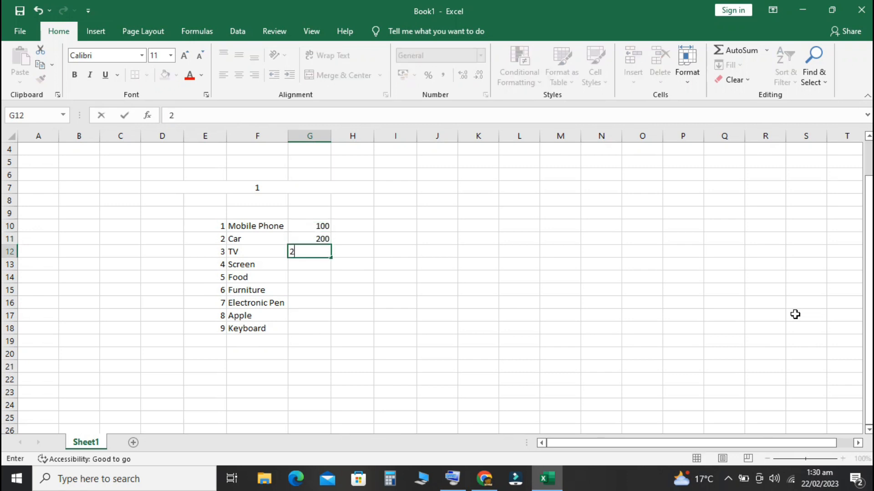
key(Return)
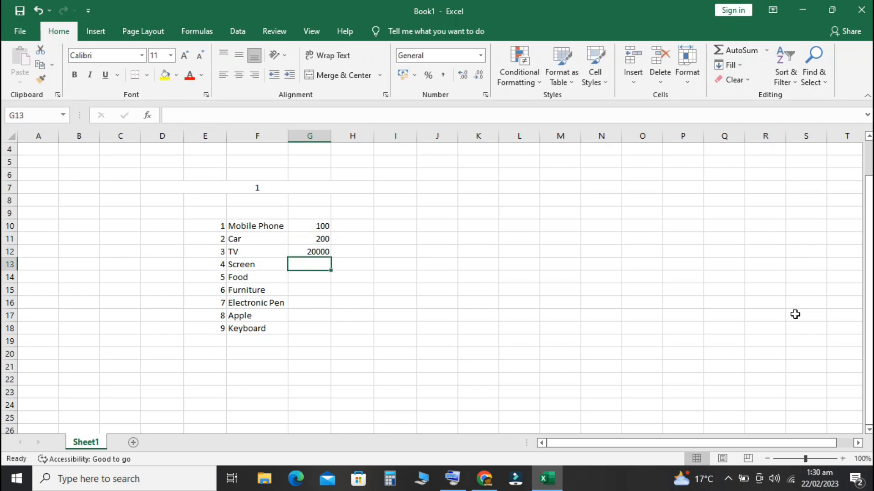
text(5000)
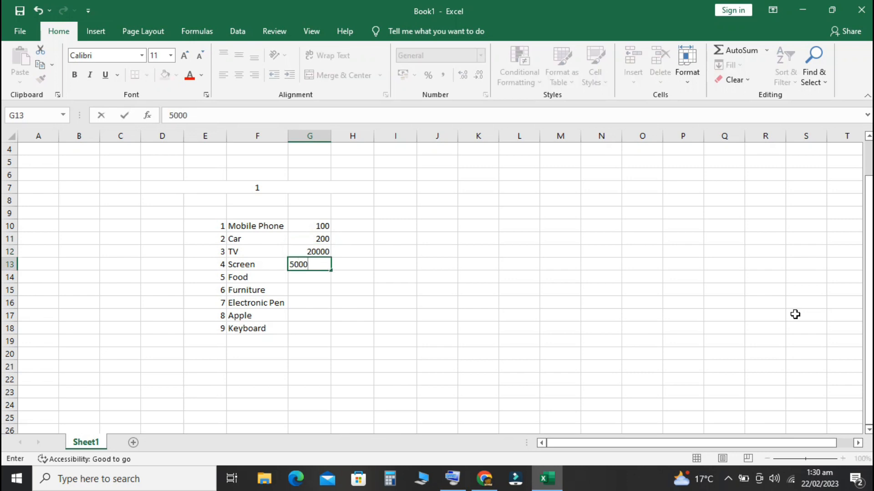
key(Return)
Step: Enter the amounts 6542, 1245, 12453, 120 and 220 in cells G14 to G18
text(6542)
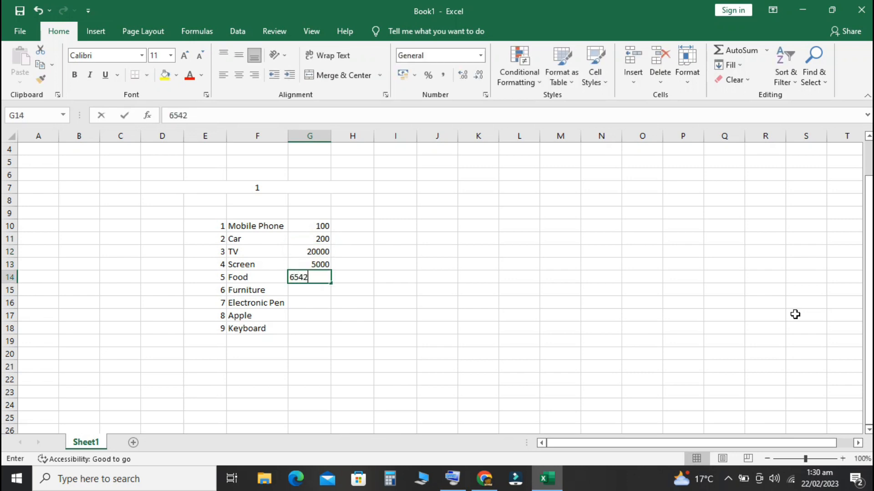
key(Return)
text(1245)
key(Return)
text(1245)
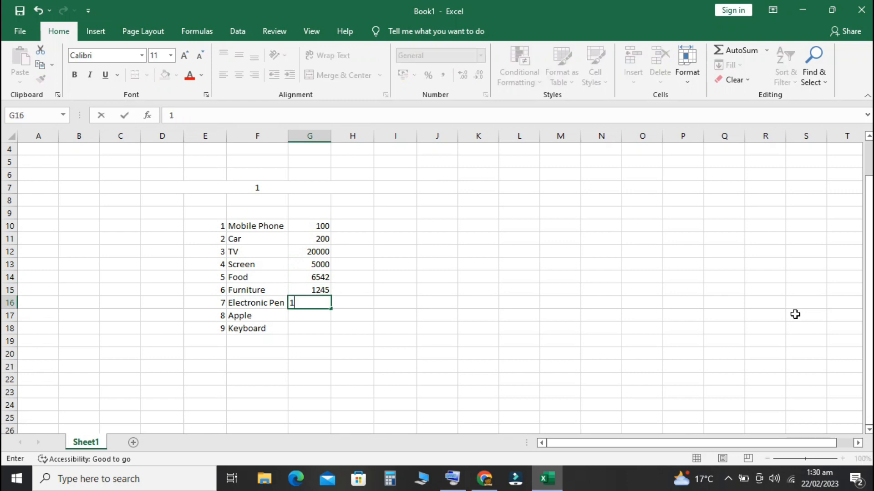
key(Return)
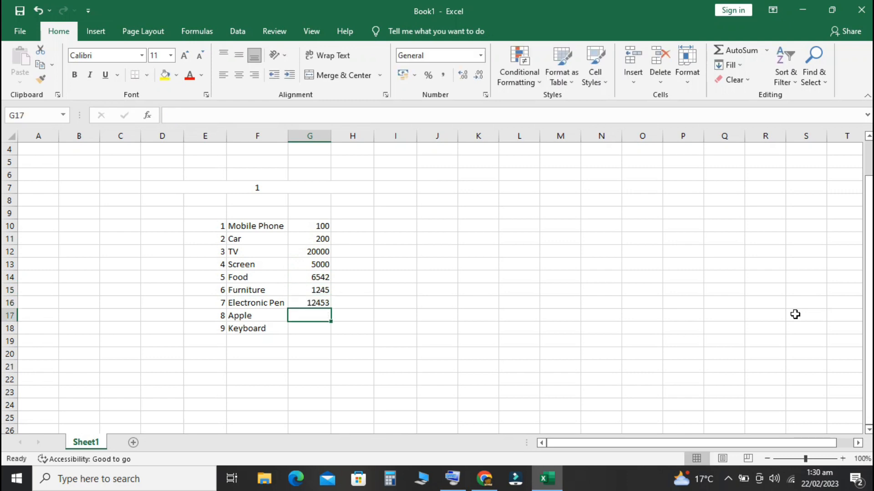
text(120)
key(Return)
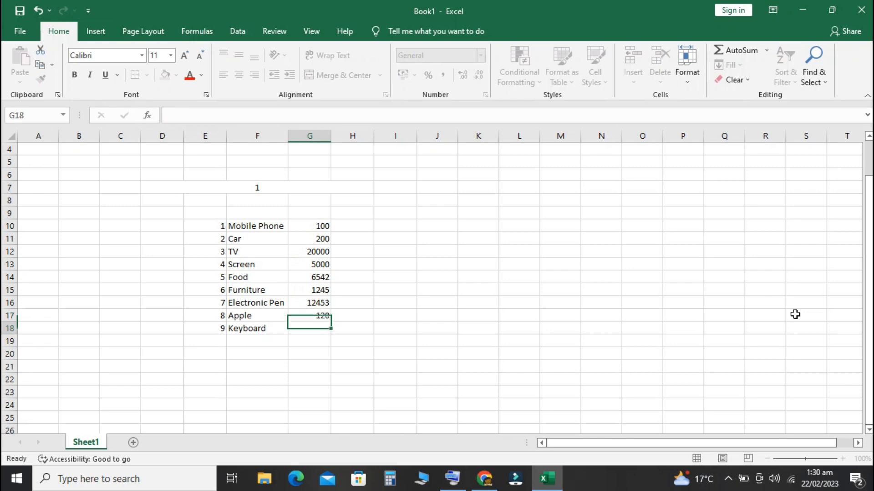
text(220)
key(Return)
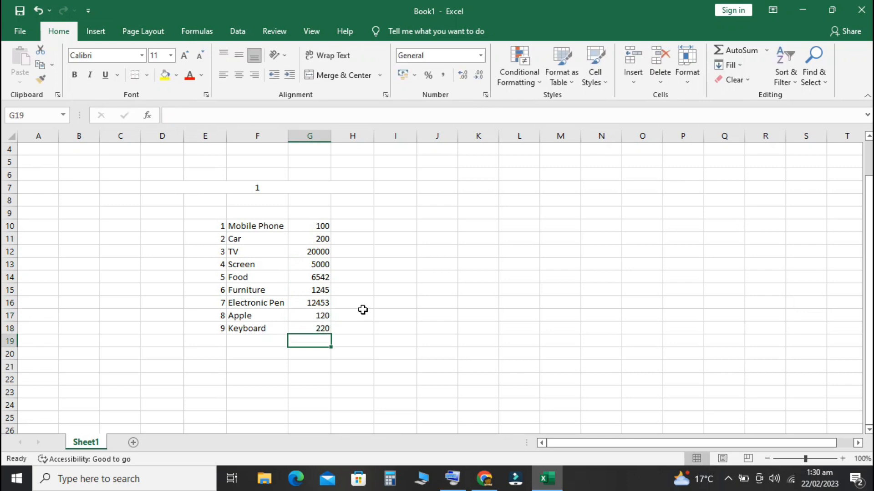
Step: Apply the $ English (United States) accounting format to the Mobile Phone amount in G10
click(415, 78)
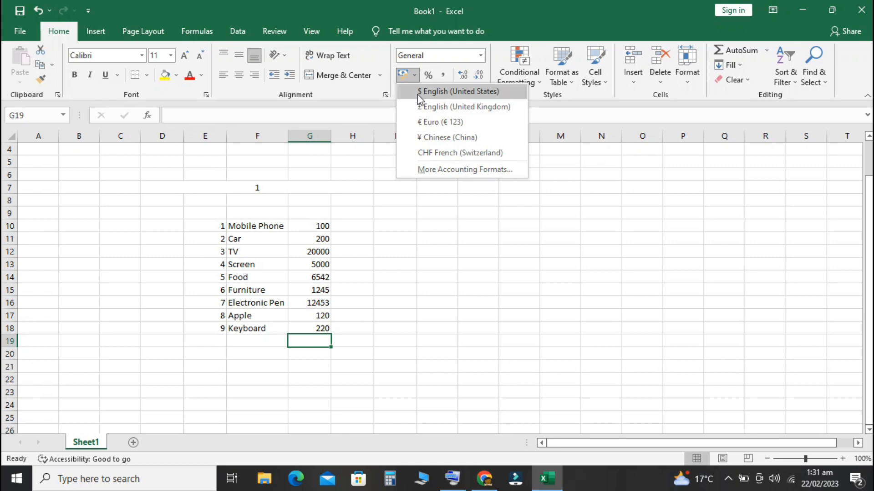
click(324, 215)
click(322, 224)
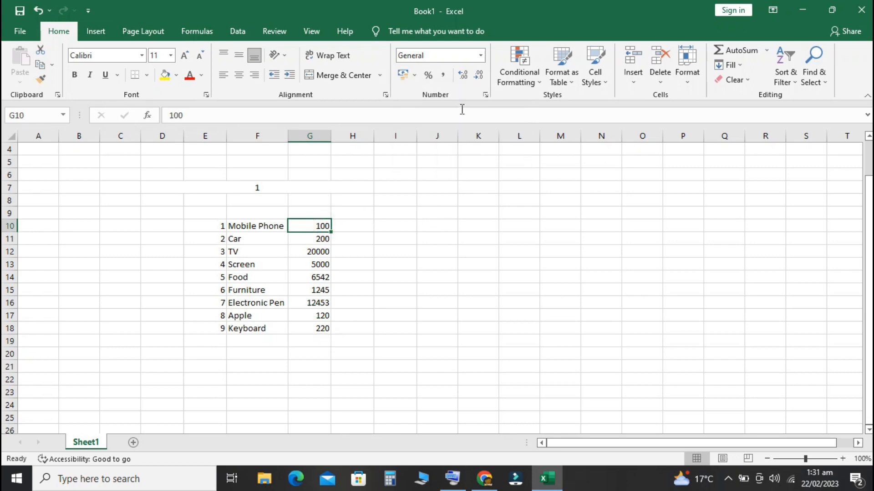
click(416, 78)
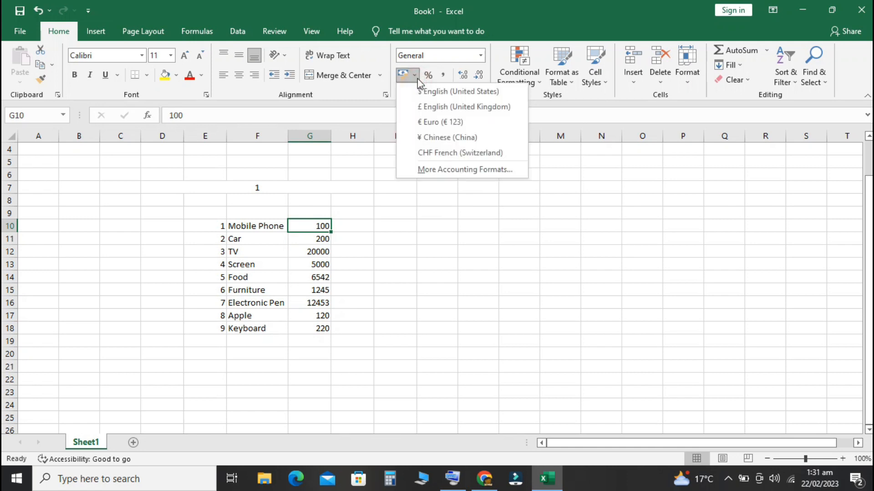
click(450, 94)
click(405, 221)
click(307, 227)
Step: Apply the £ English (United Kingdom) accounting format to the Car amount in G11
click(310, 239)
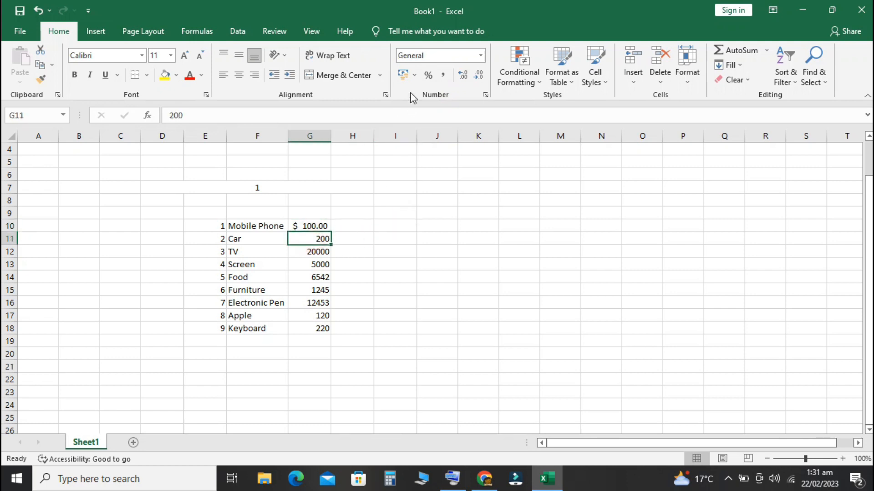
click(414, 75)
click(430, 105)
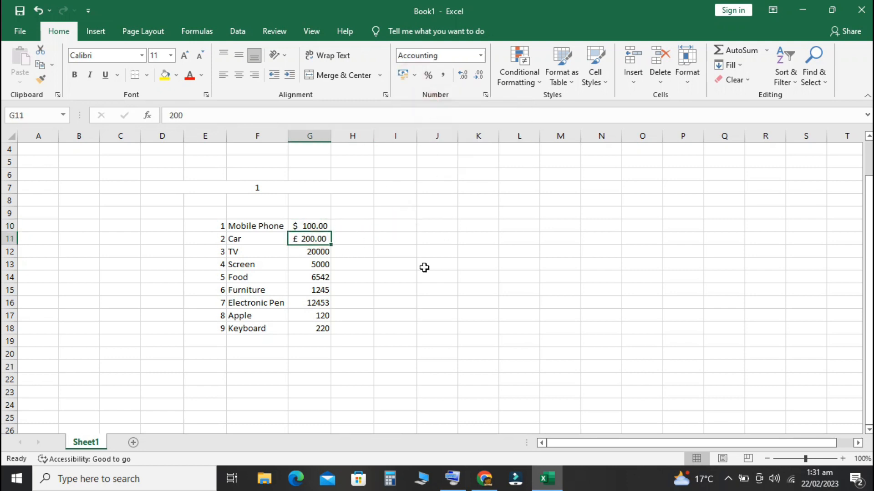
Step: Apply the ¥ Chinese (China) accounting format to the TV amount in G12 and autofit column G's width
click(320, 253)
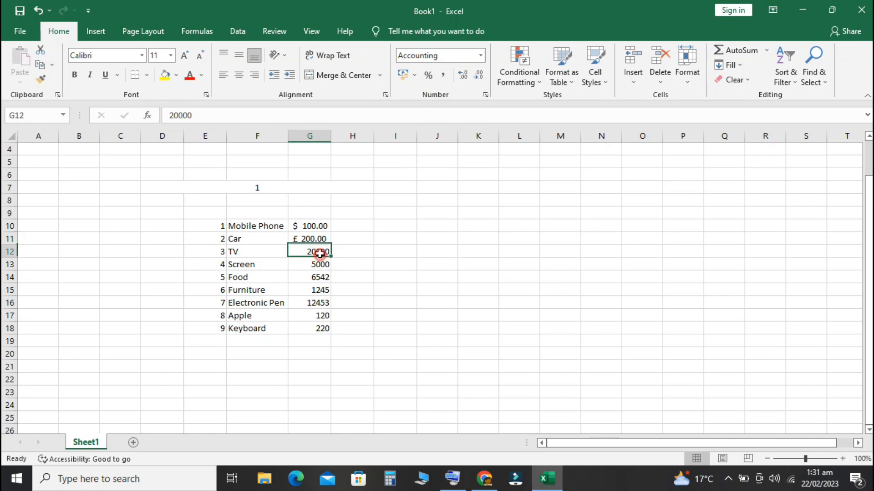
click(414, 75)
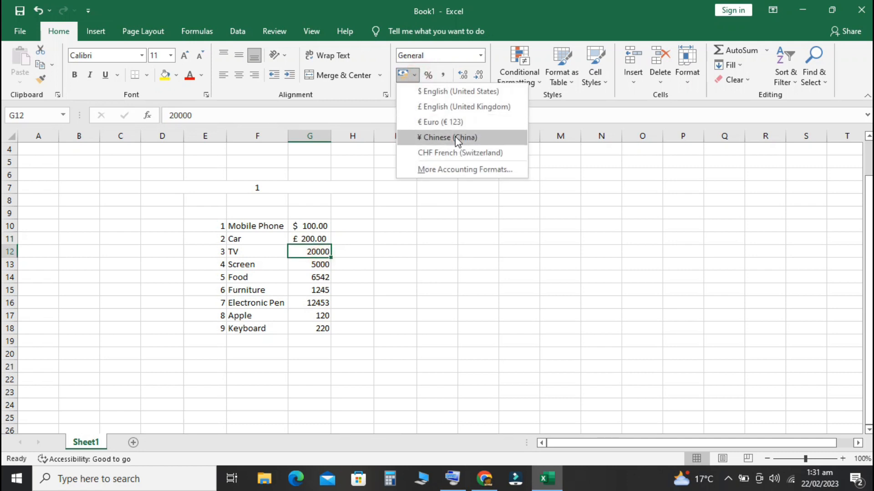
click(449, 137)
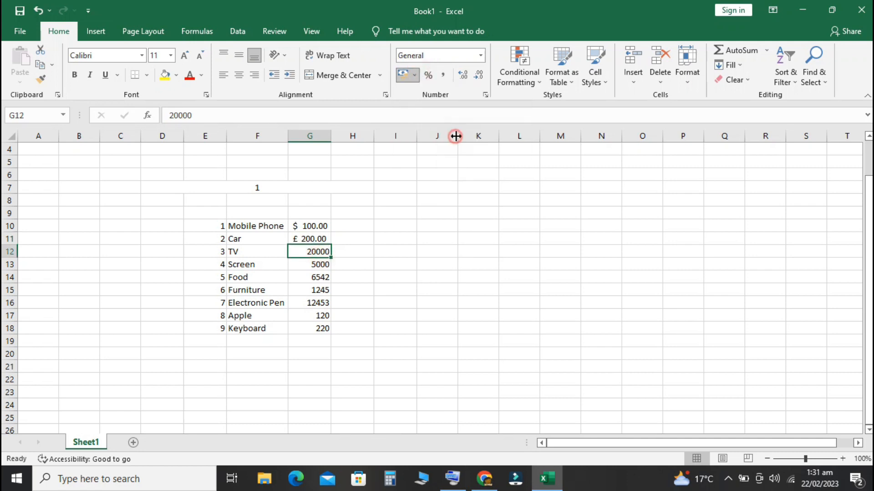
double_click(330, 133)
Step: Apply the € Euro (€ 123) accounting format to the Screen amount in G13
click(323, 268)
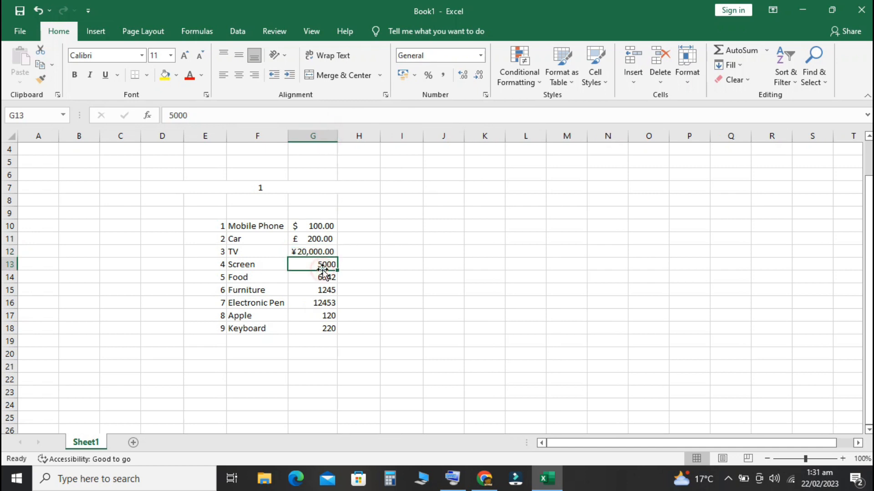
click(414, 75)
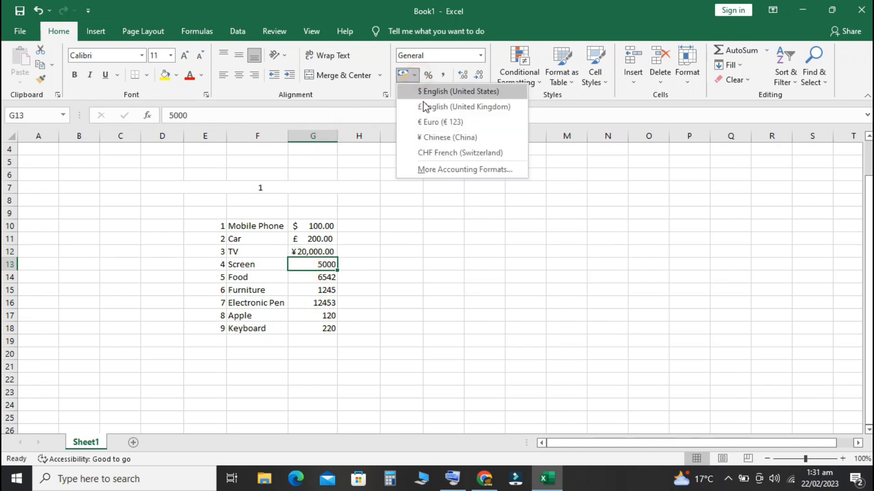
click(457, 130)
click(327, 287)
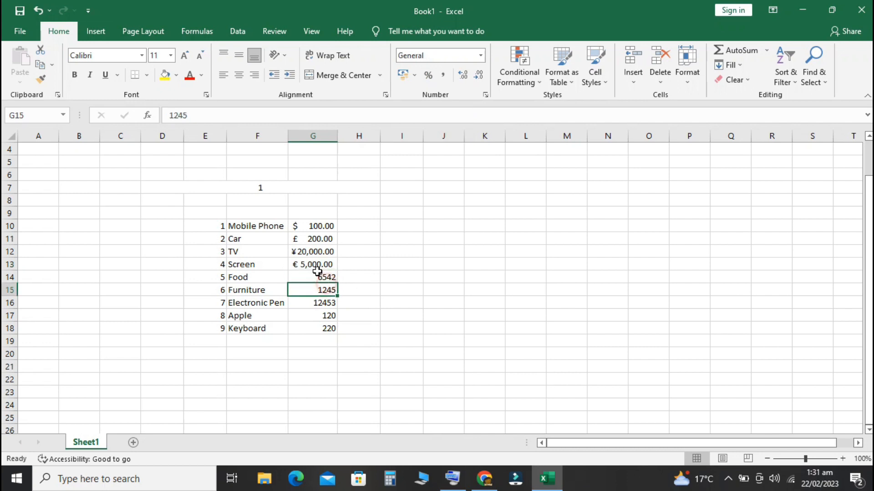
Step: Copy the currency formatting of G10 to G13 onto cells G14 to G17 with Format Painter
click(317, 228)
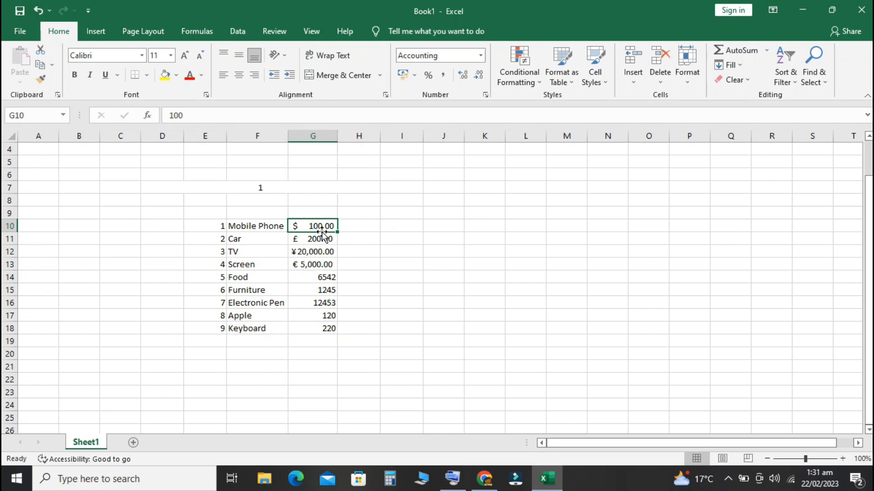
drag(318, 225, 324, 266)
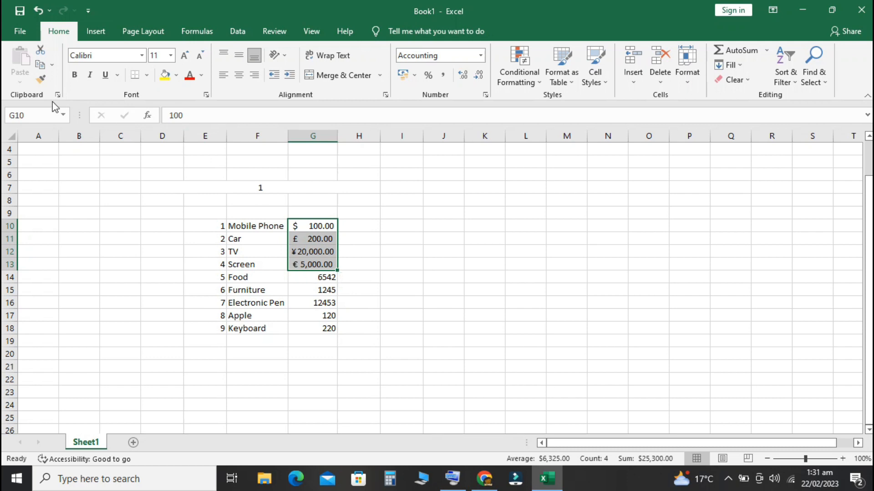
click(40, 82)
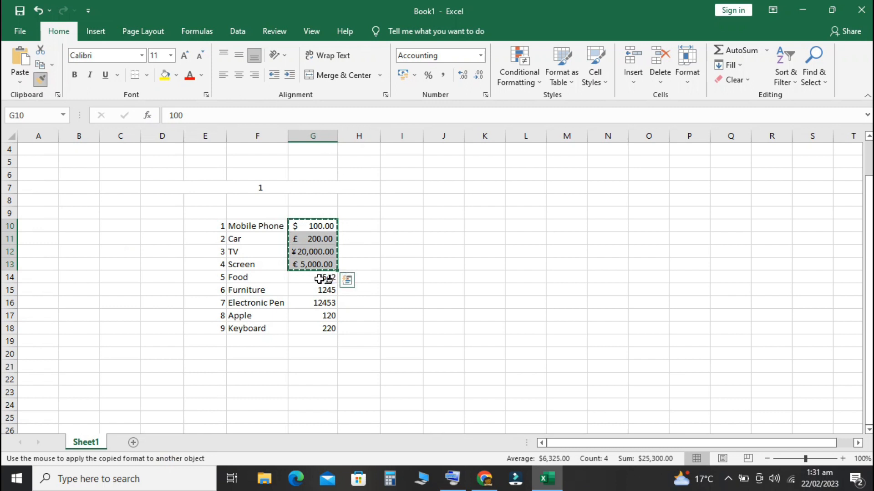
drag(321, 278, 321, 315)
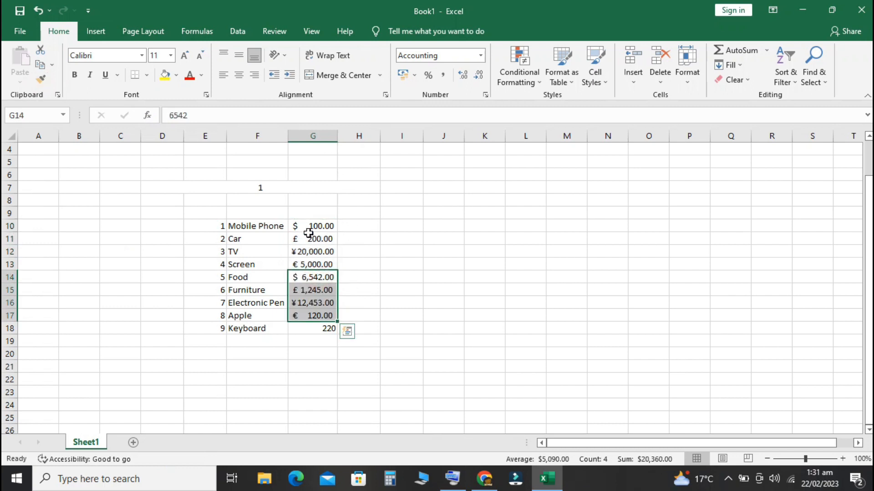